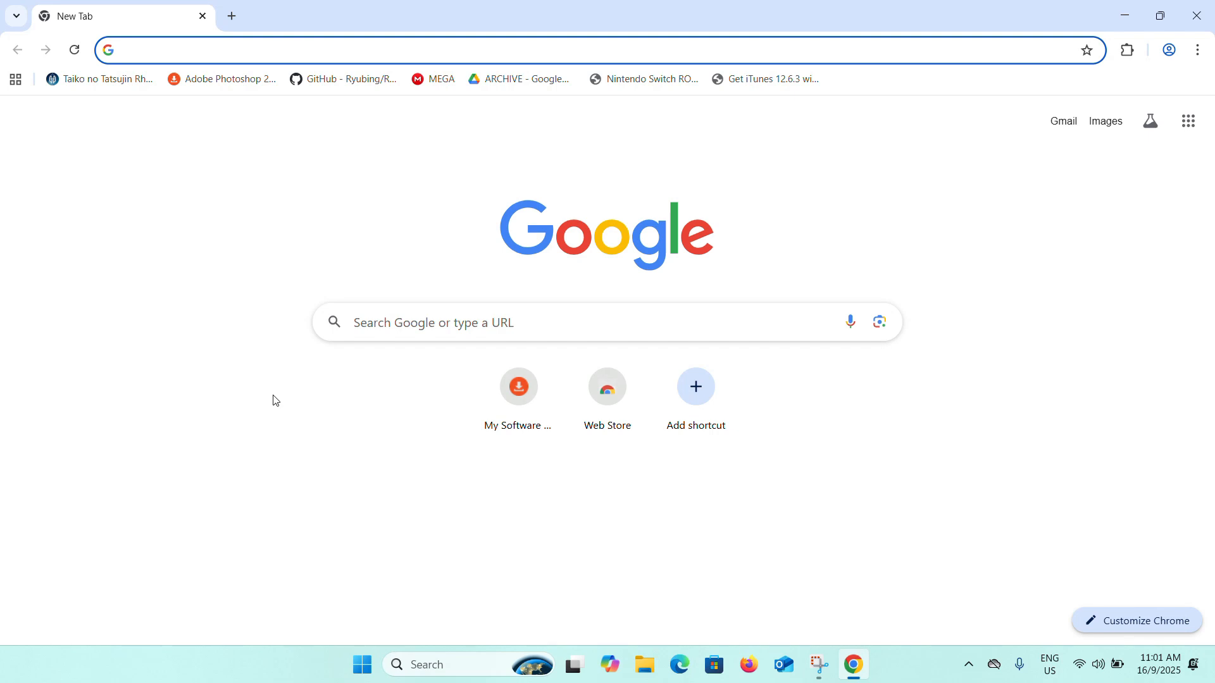
Search Google for "docker doc" and open the Get Docker page of the Docker Docs site.
type("docker d")
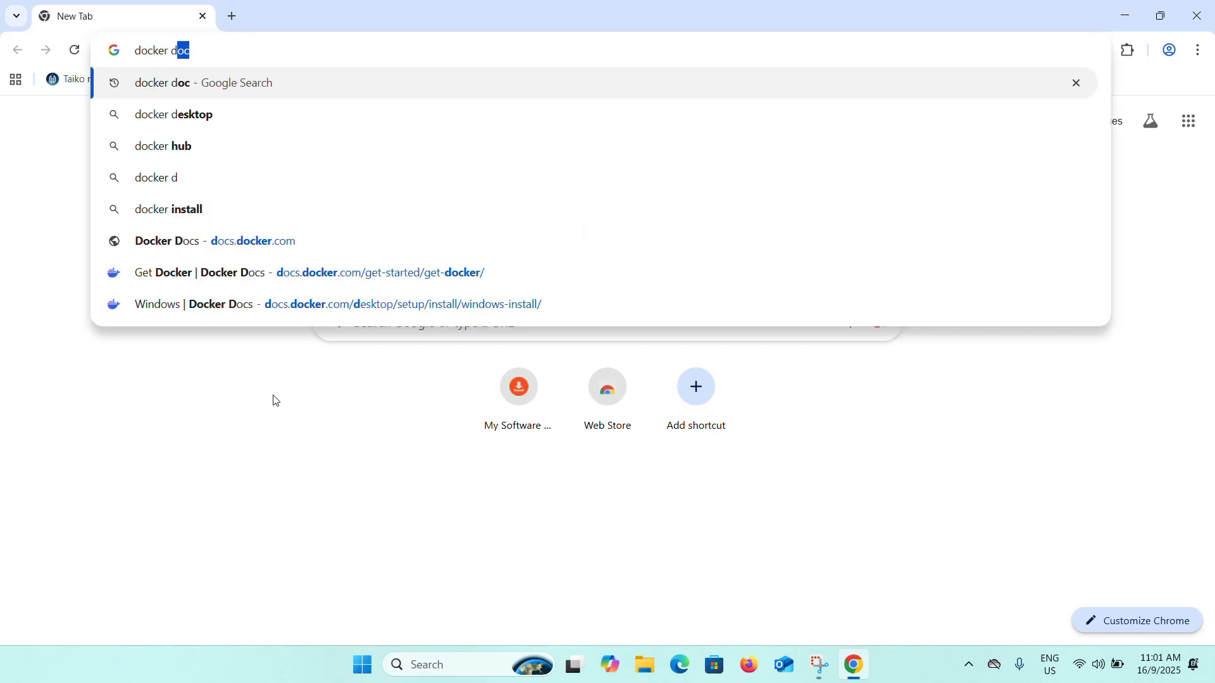
type("oc")
key("Return")
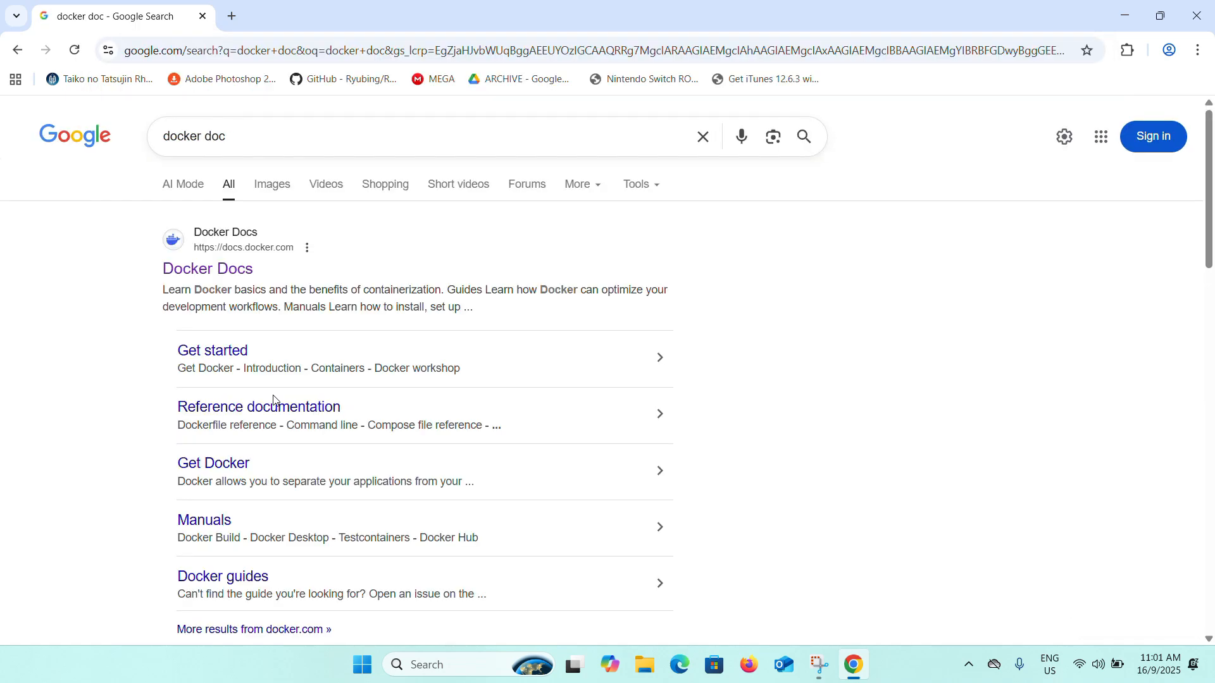
left_click(226, 270)
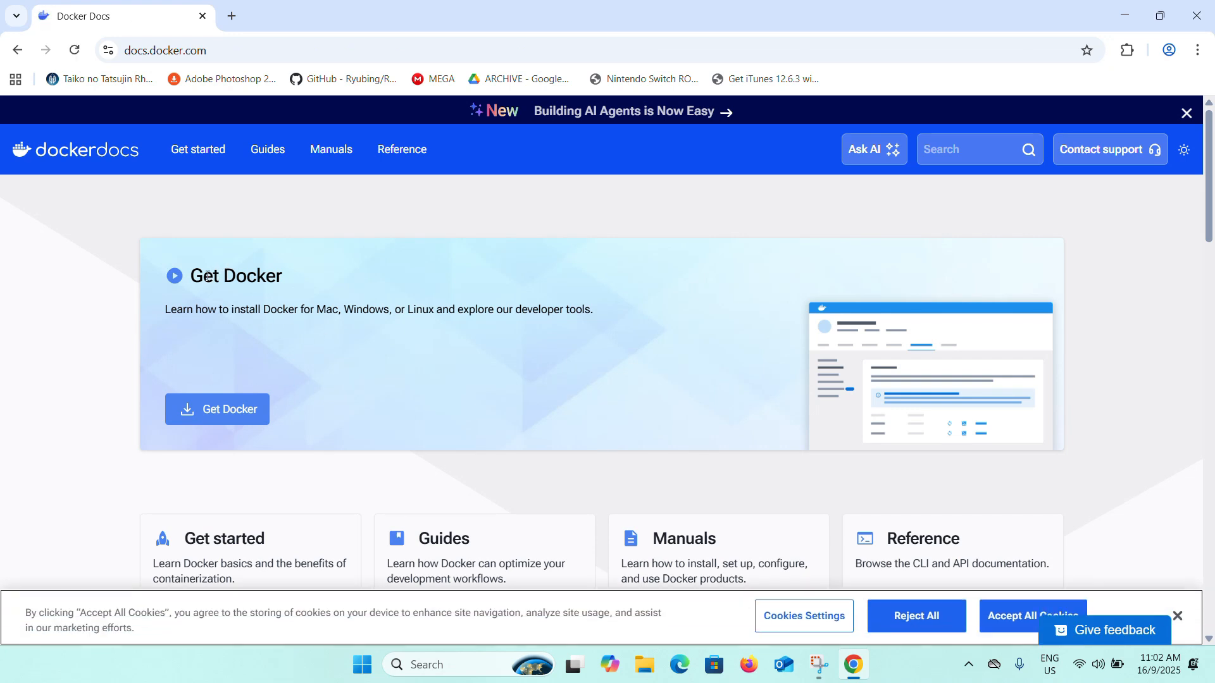
left_click(228, 418)
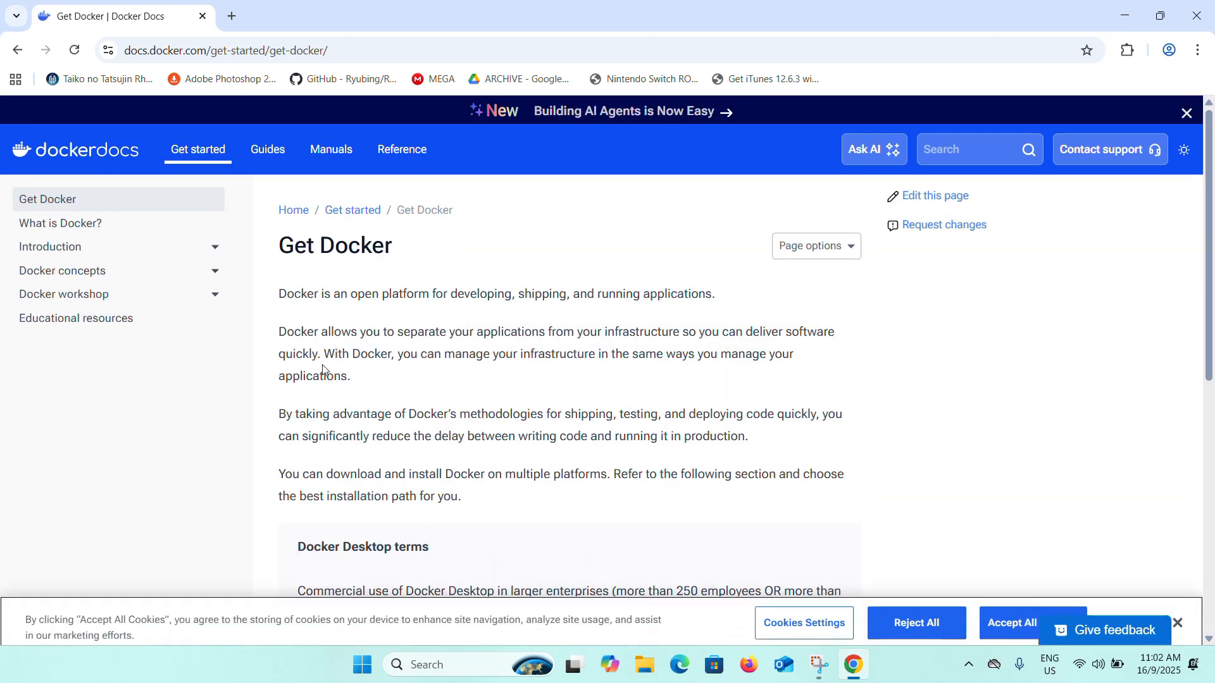
Open the Docker Desktop for Windows installation page and download the x86_64 installer.
scroll(353, 362, "down", 2)
scroll(353, 362, "down", 4)
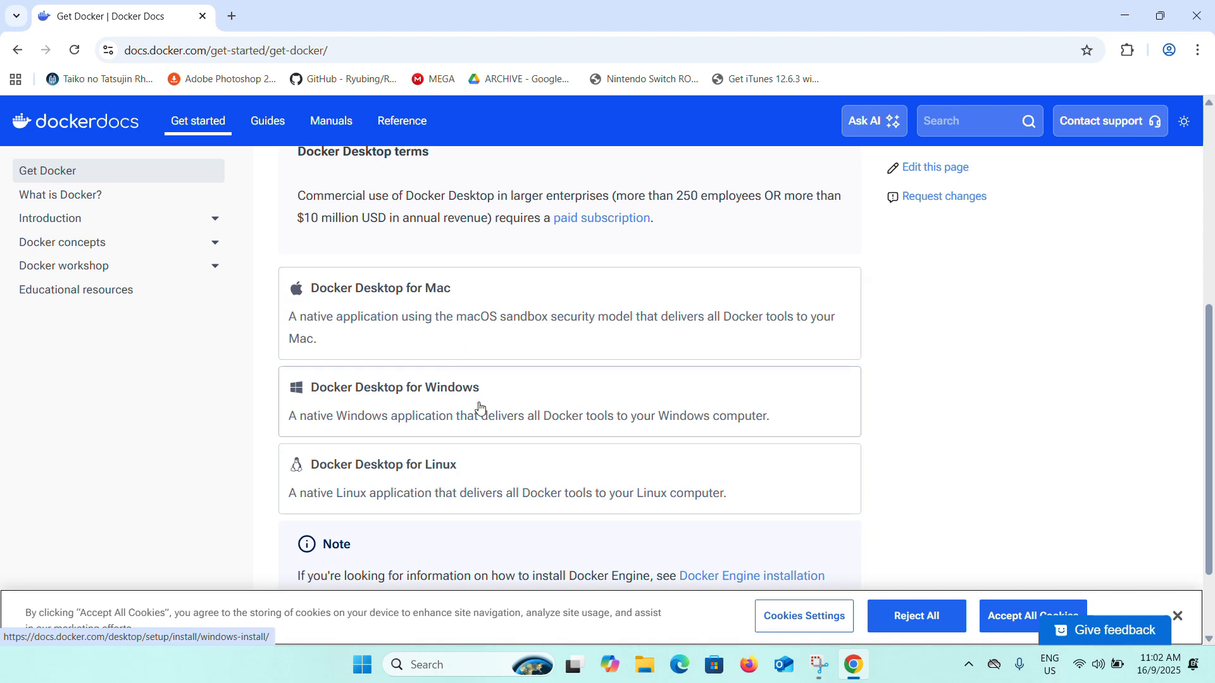
scroll(475, 480, "down", 1)
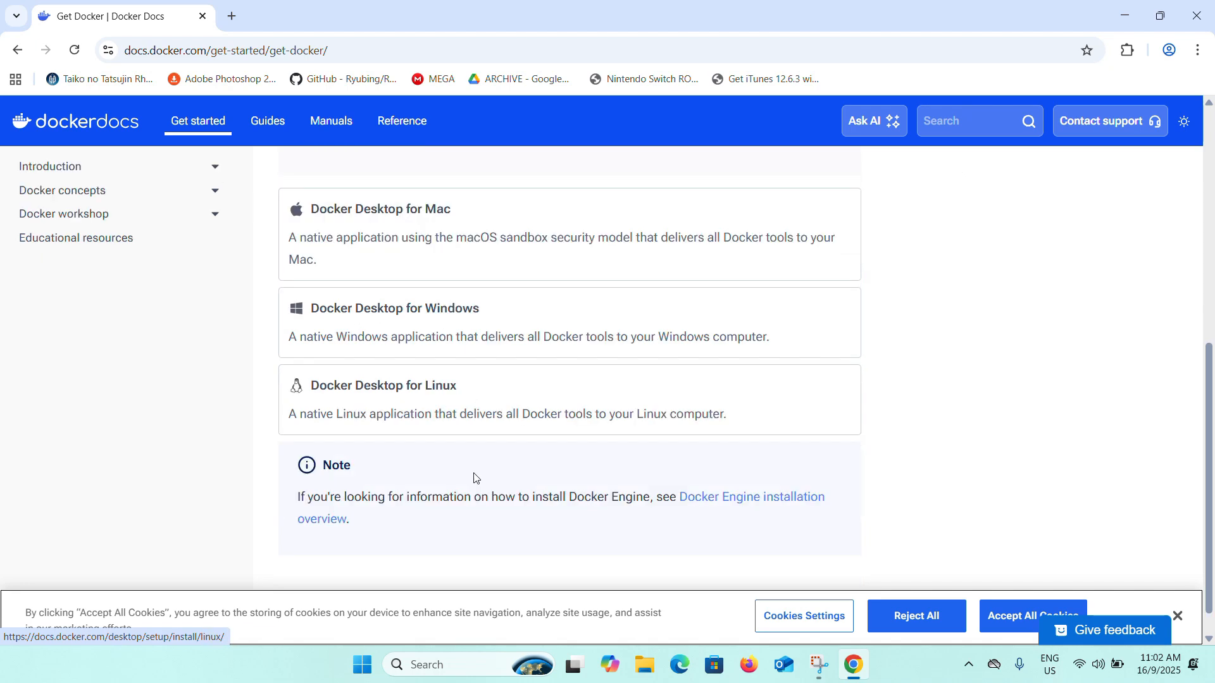
left_click(405, 324)
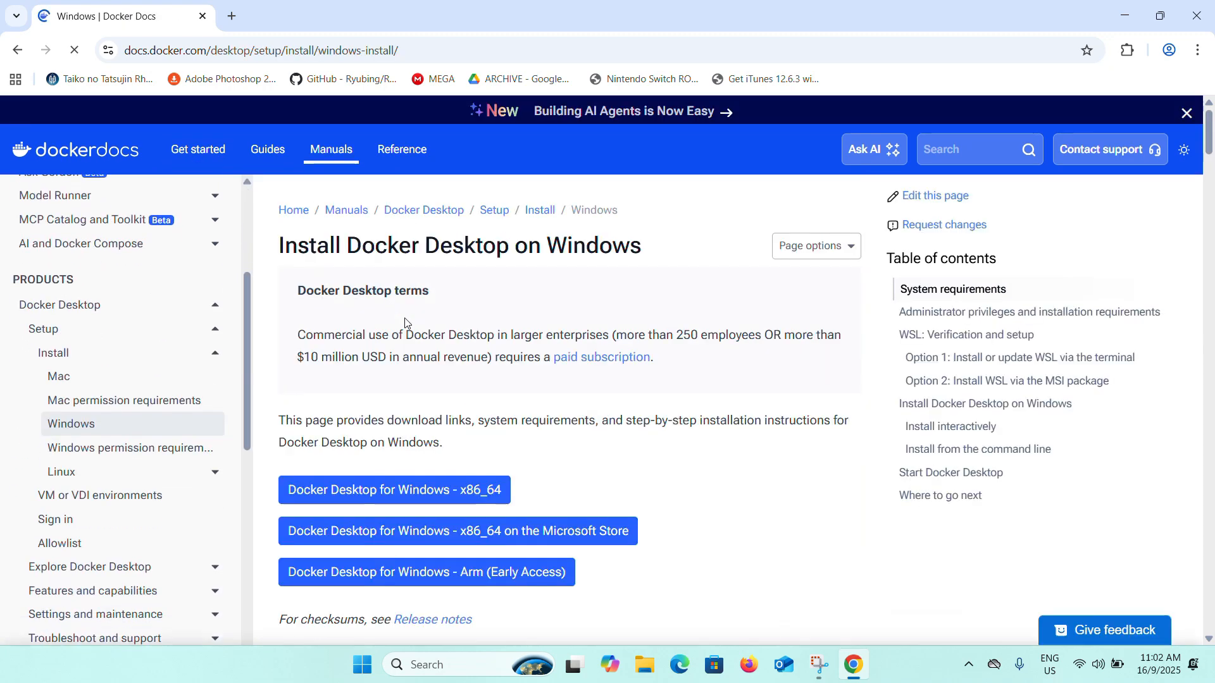
scroll(431, 358, "down", 1)
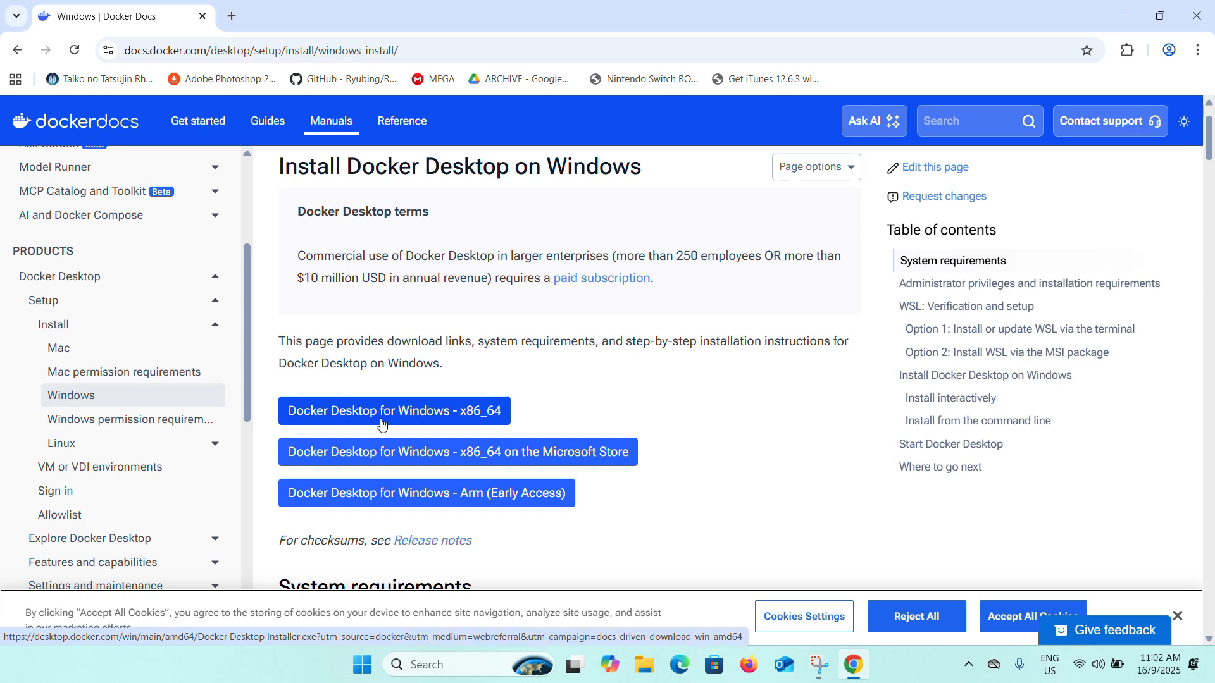
left_click(463, 422)
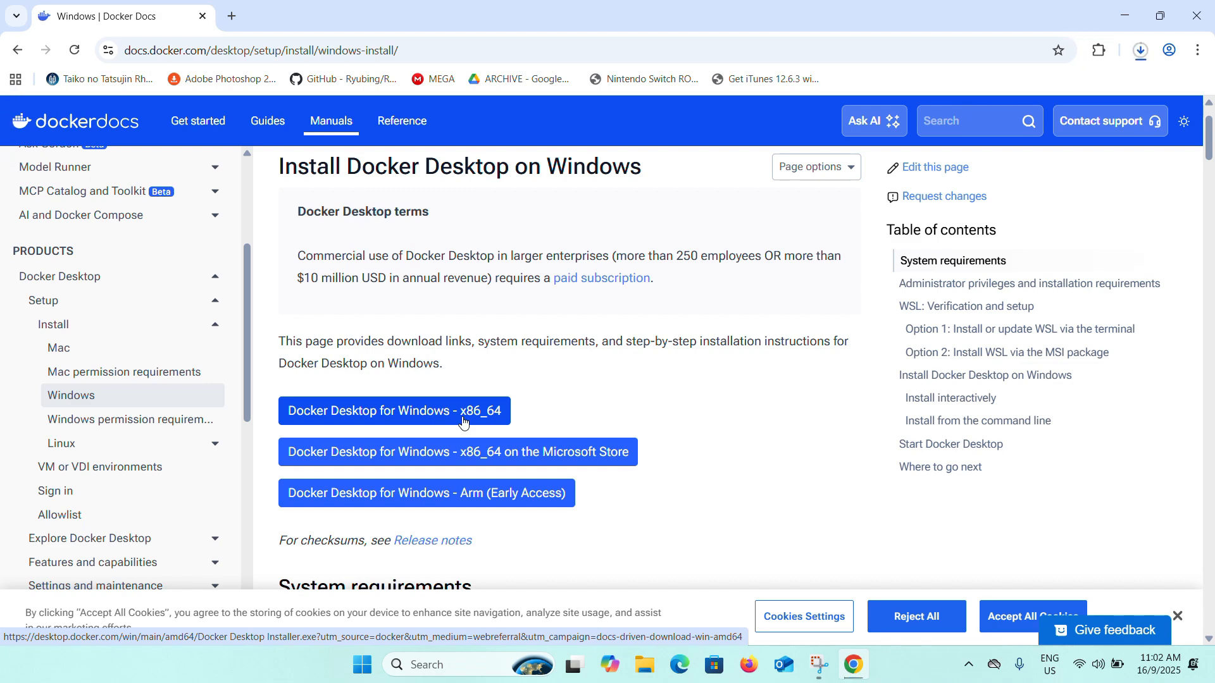
Review the WSL 2 backend requirements and install Windows Subsystem for Linux by running wsl in a Command Prompt, closing it when finished.
scroll(412, 440, "down", 2)
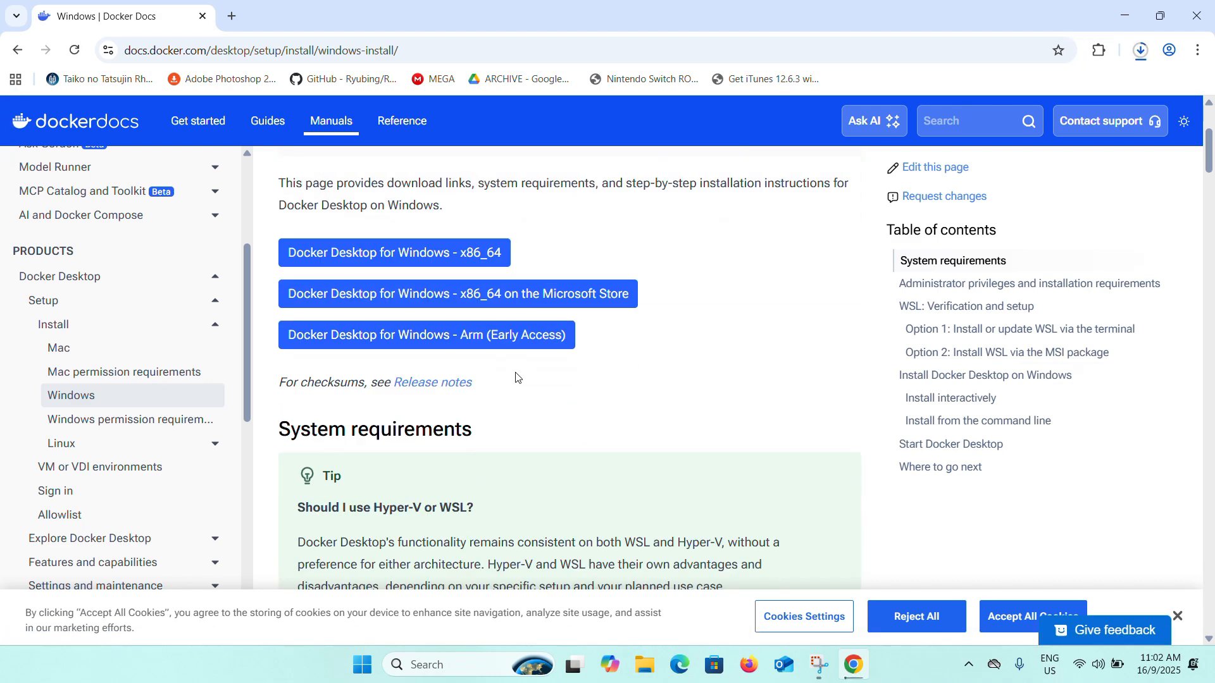
scroll(411, 439, "down", 3)
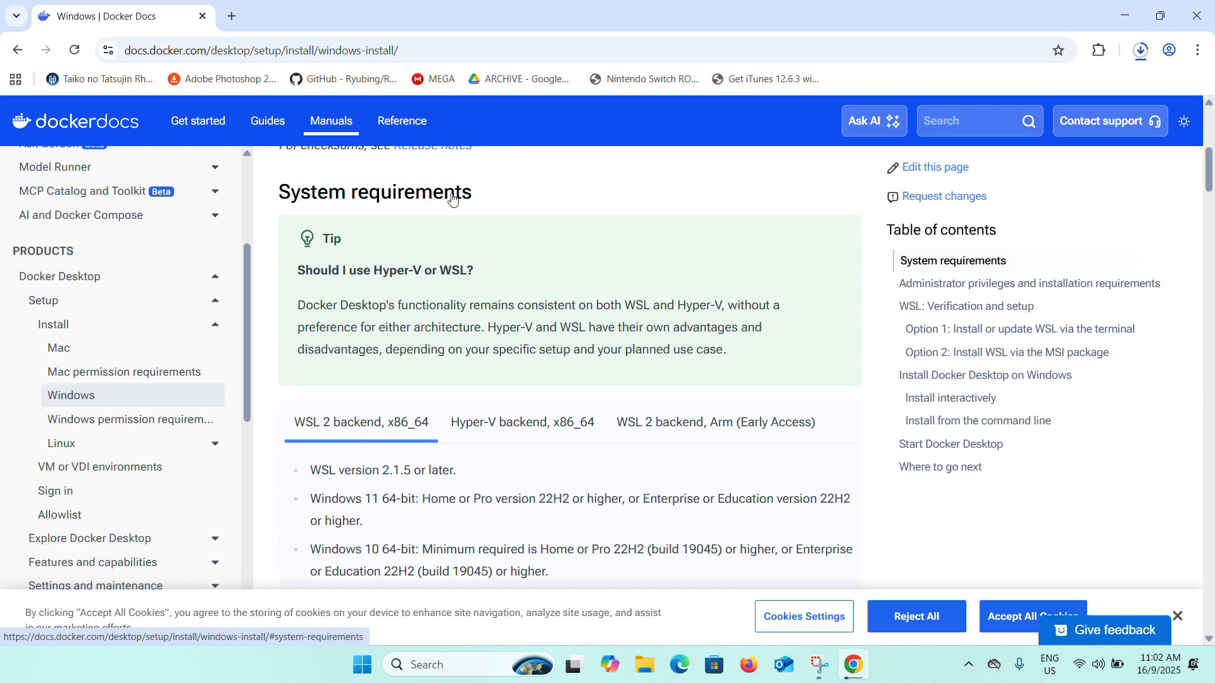
scroll(453, 230, "down", 1)
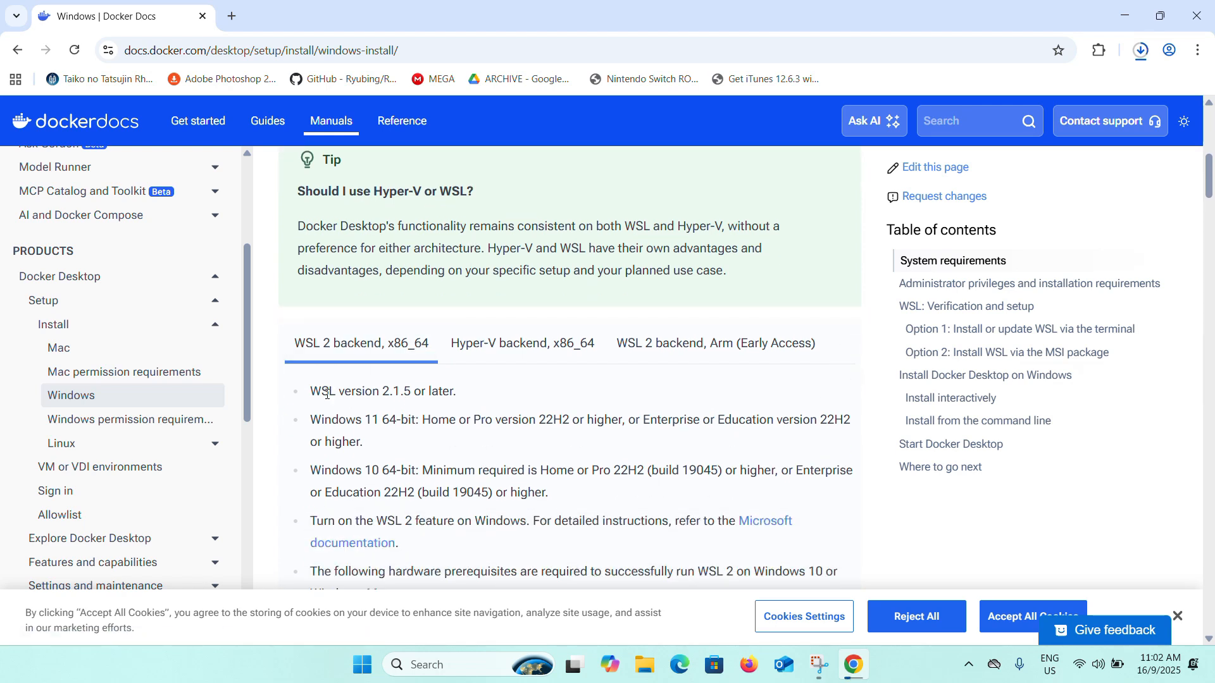
left_click_drag(310, 392, 334, 395)
key("super+r")
type("c")
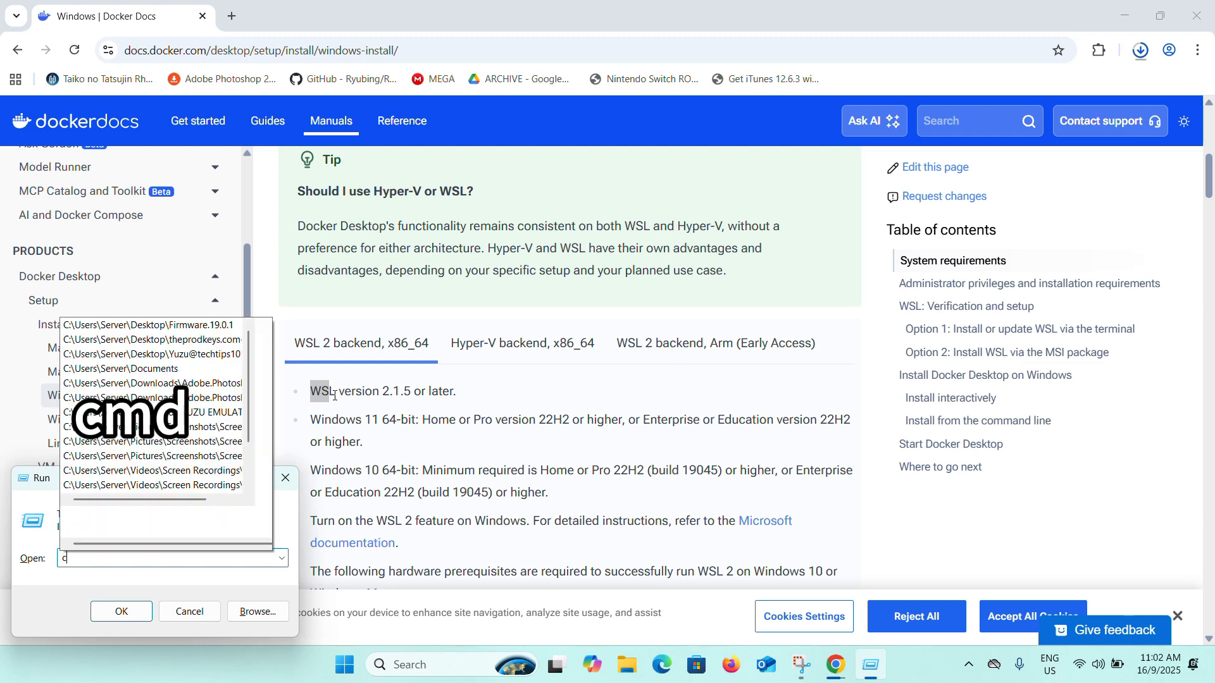
type("md")
key("Return")
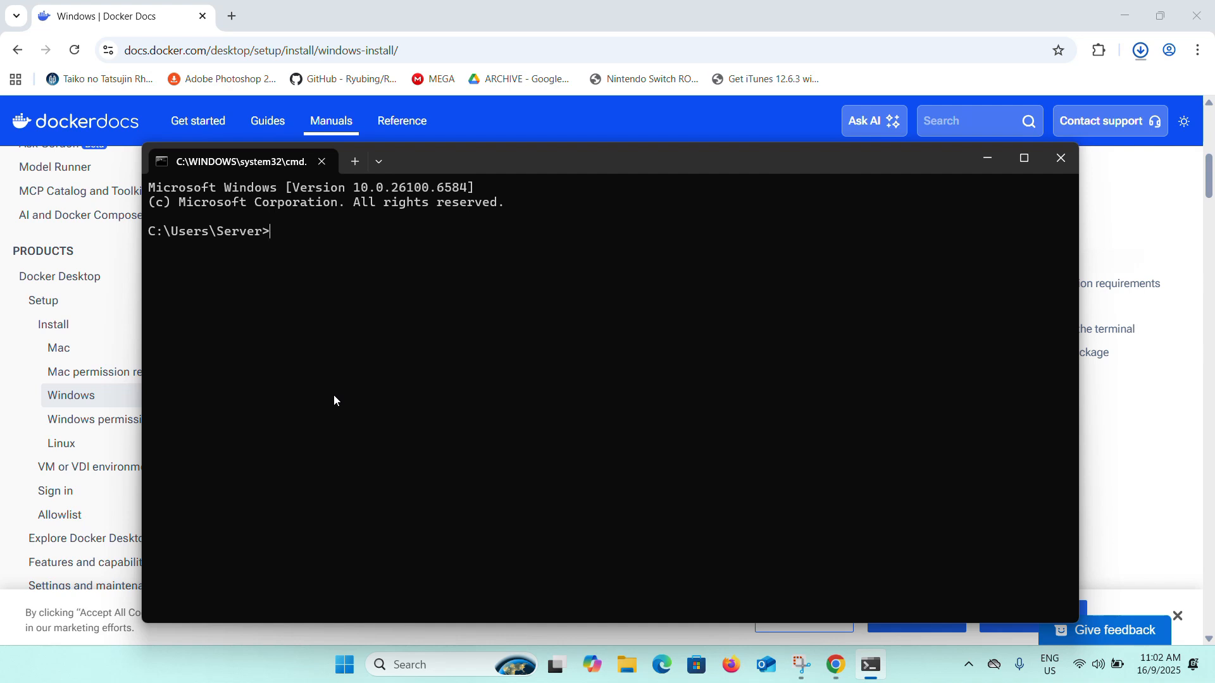
type("wsl")
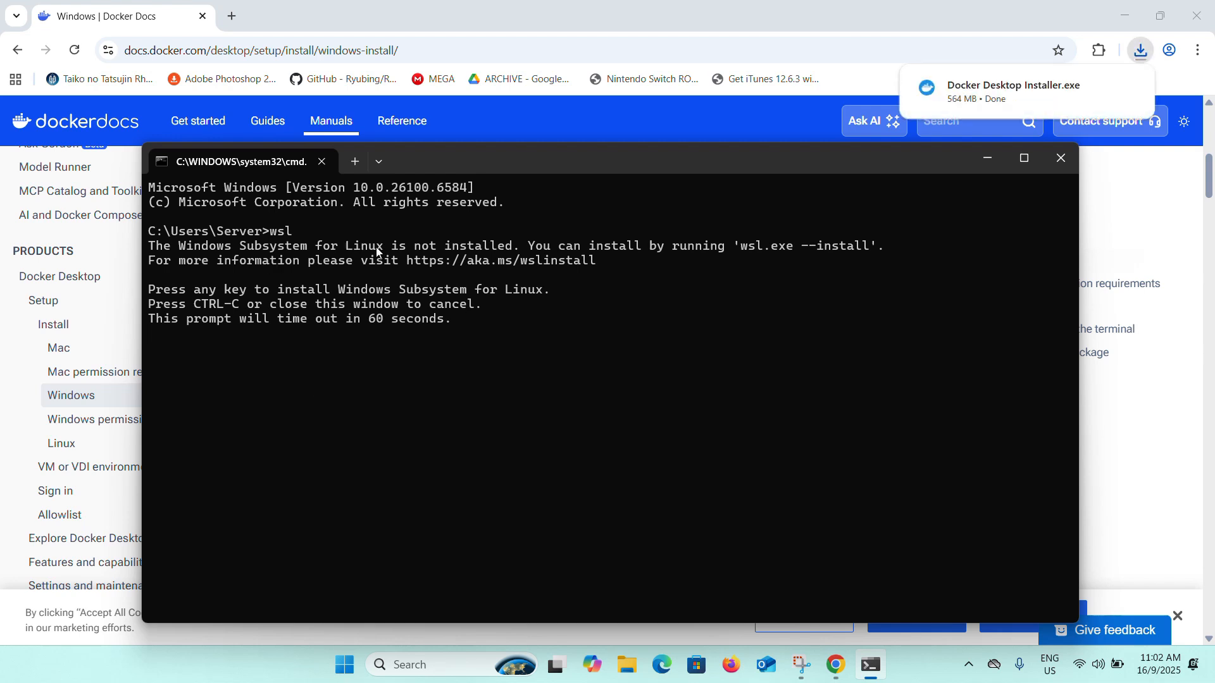
key("Return")
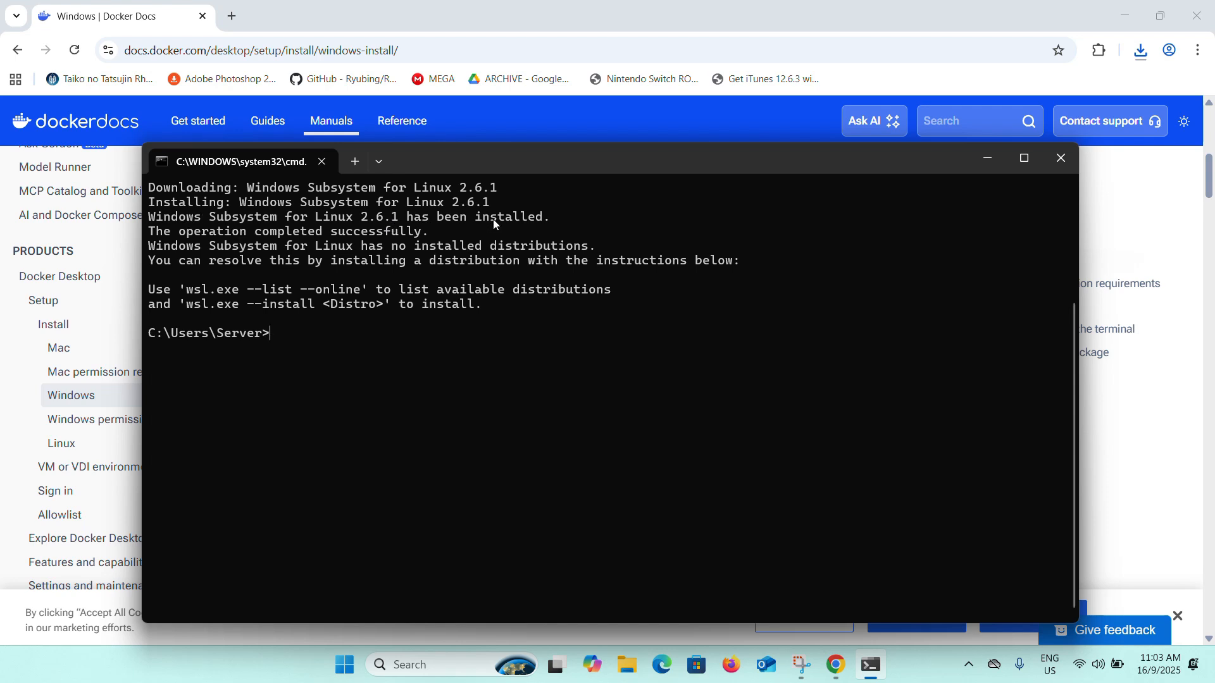
left_click(1055, 159)
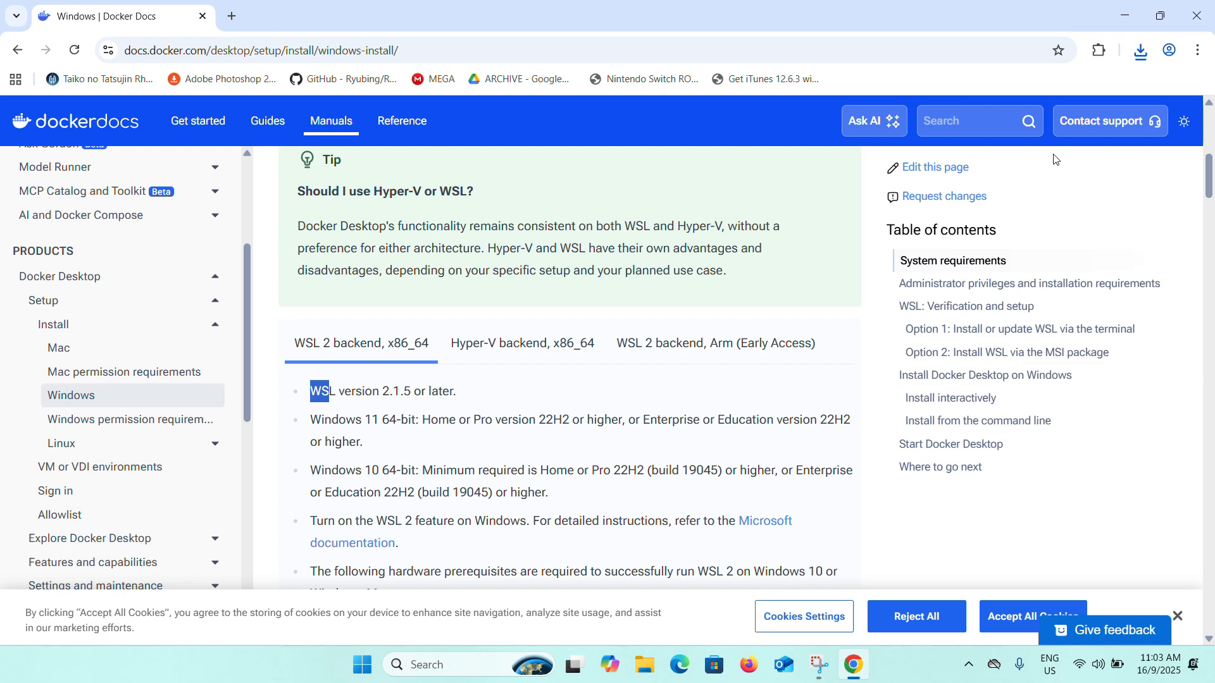
Check the installed Windows version with winver against the Docker requirements, closing the browser and the About Windows dialog.
key("super+r")
type("wi")
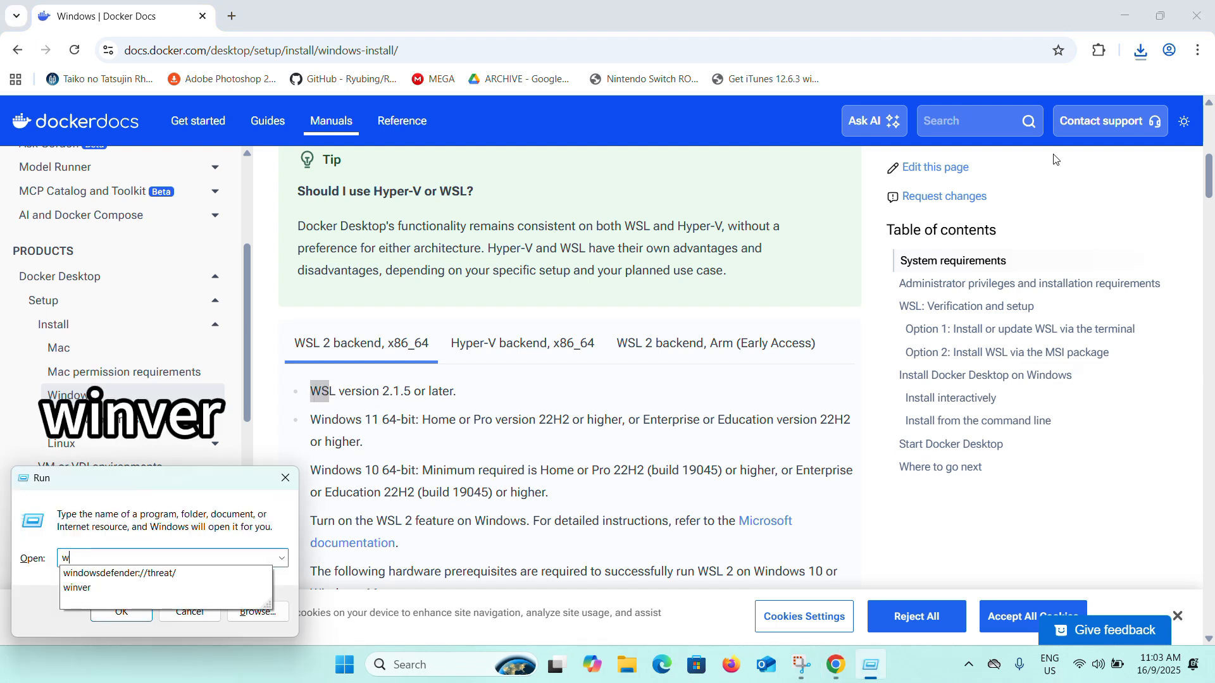
type("nver")
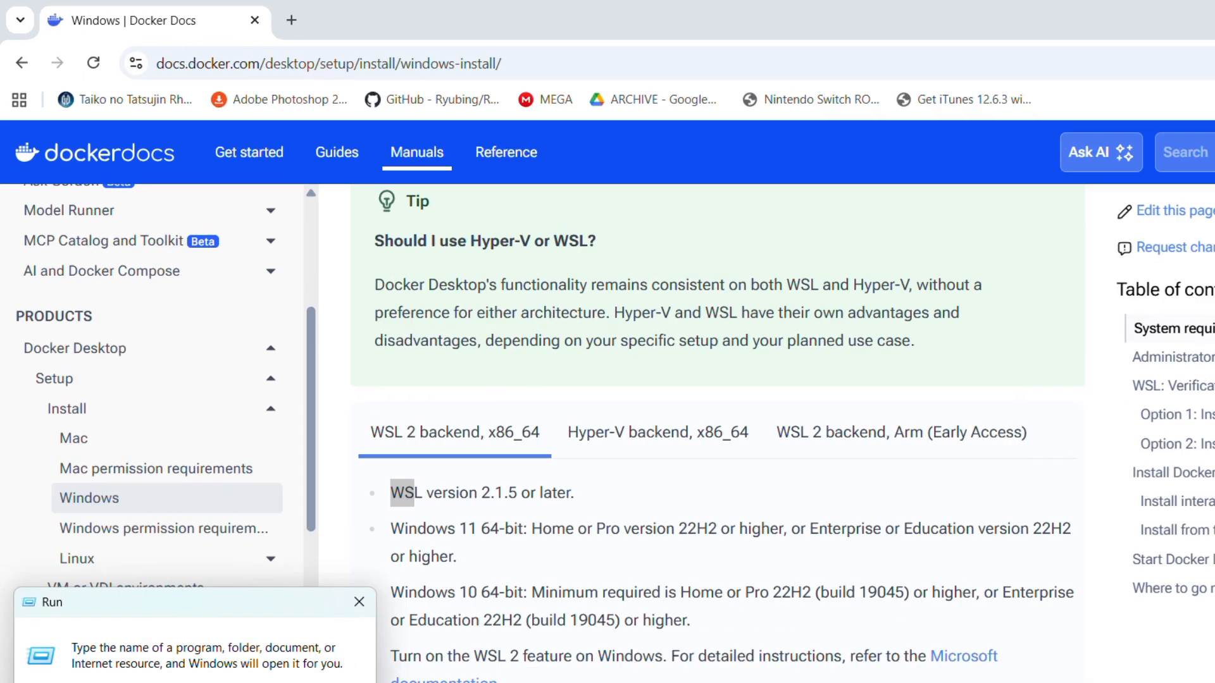
key("Return")
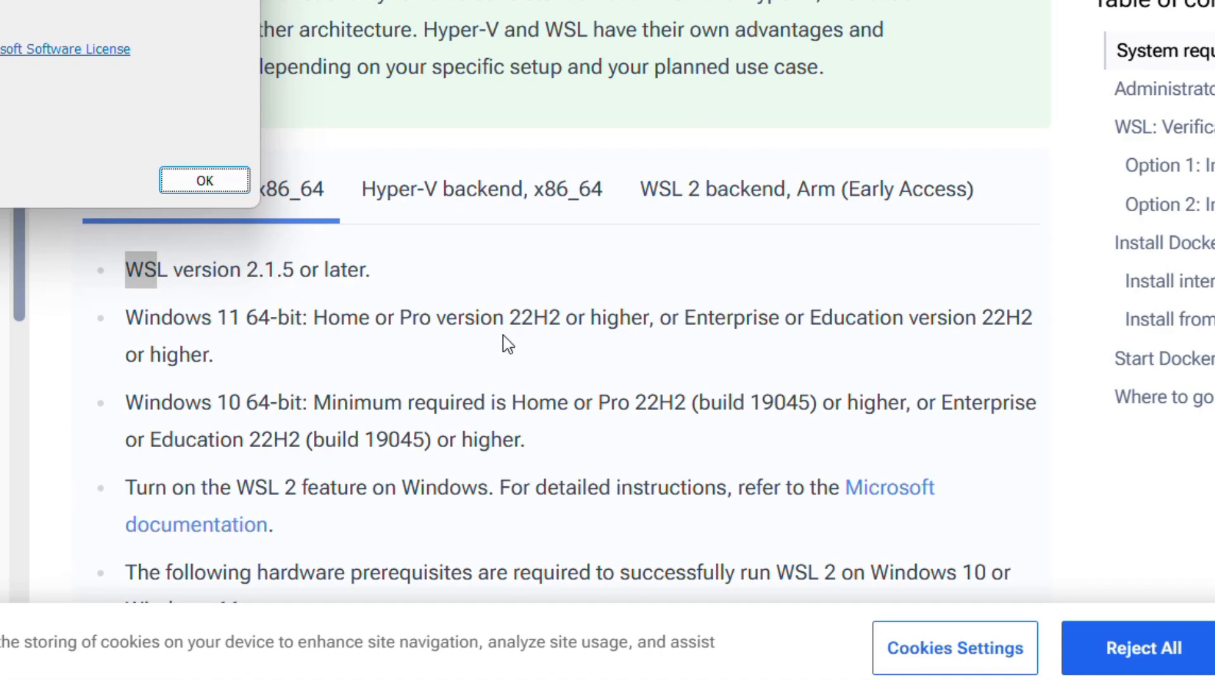
left_click(497, 342)
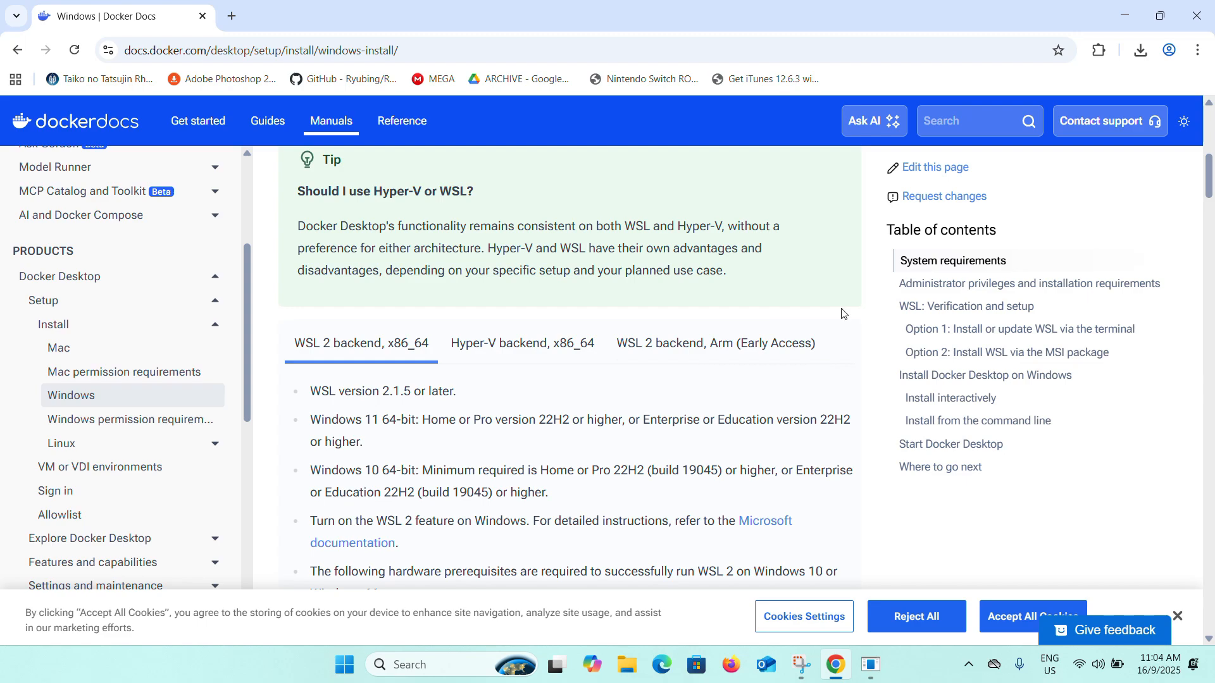
key("alt+F4")
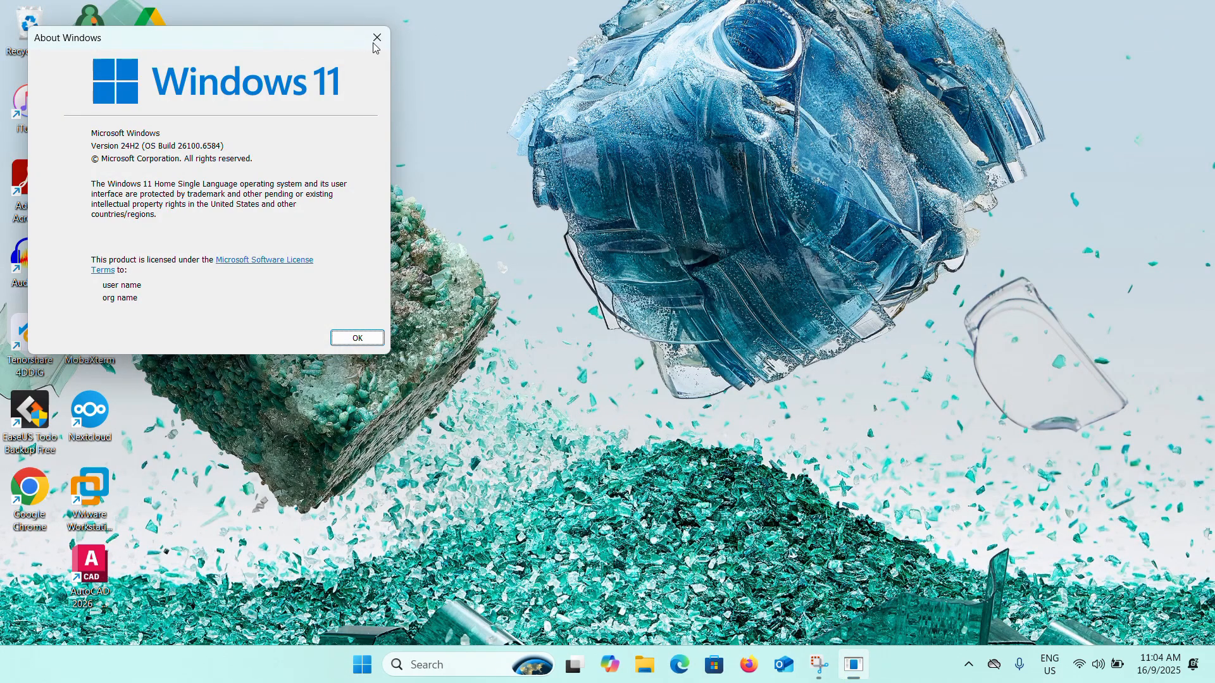
left_click(374, 45)
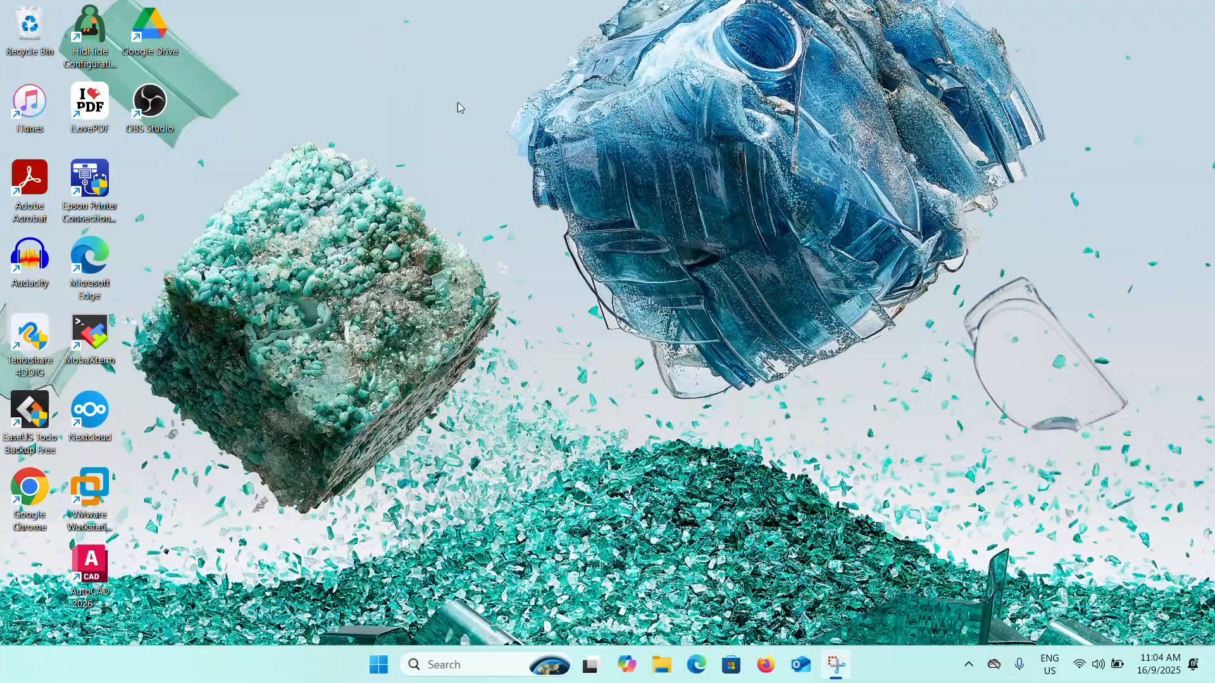
Install Docker Desktop from the installer in the Downloads folder with a desktop shortcut, and restart Windows.
left_click(663, 666)
left_click(70, 378)
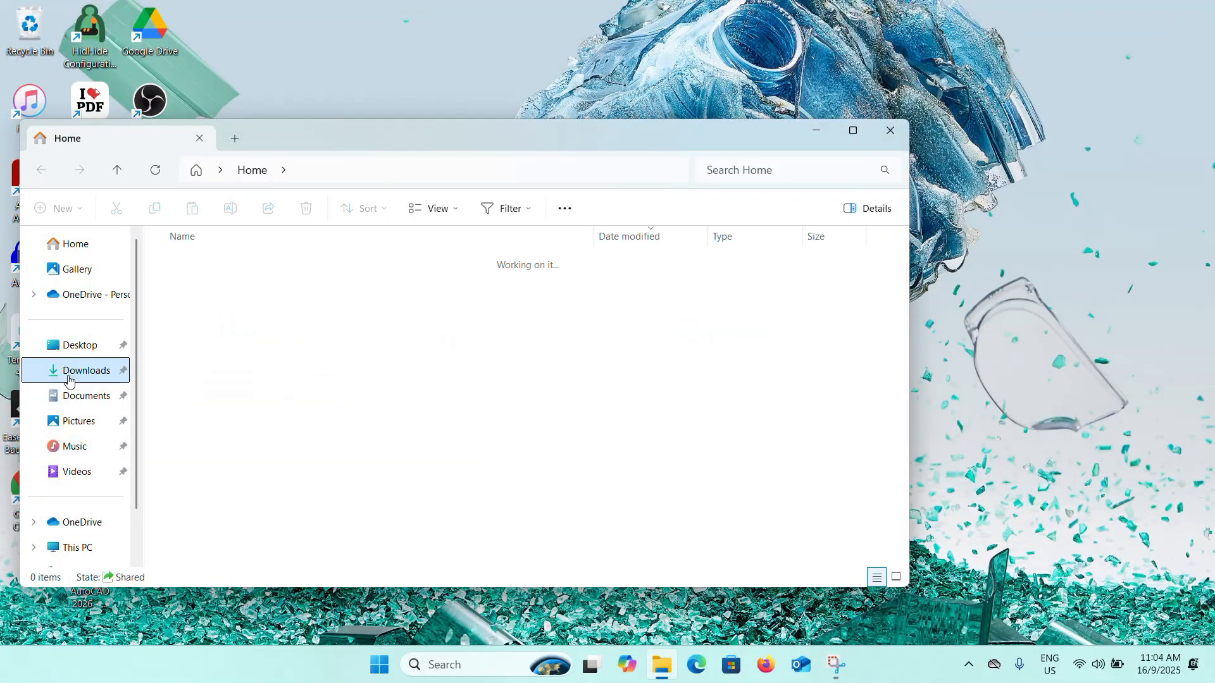
double_click(299, 282)
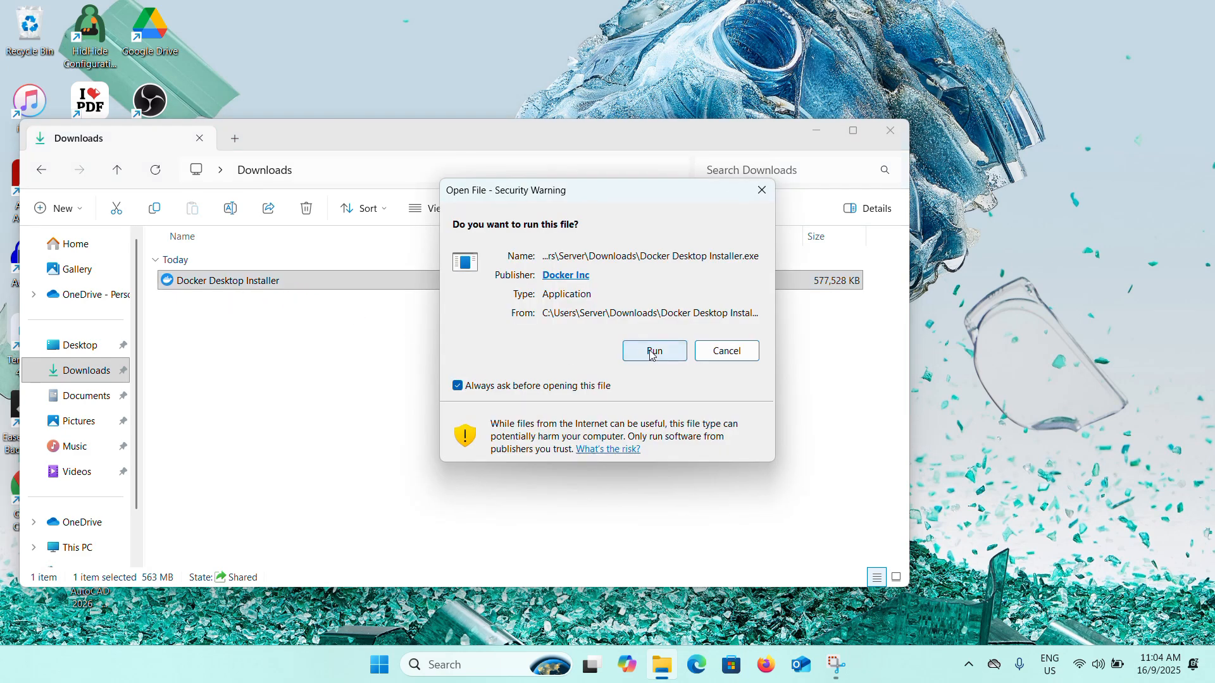
left_click(652, 353)
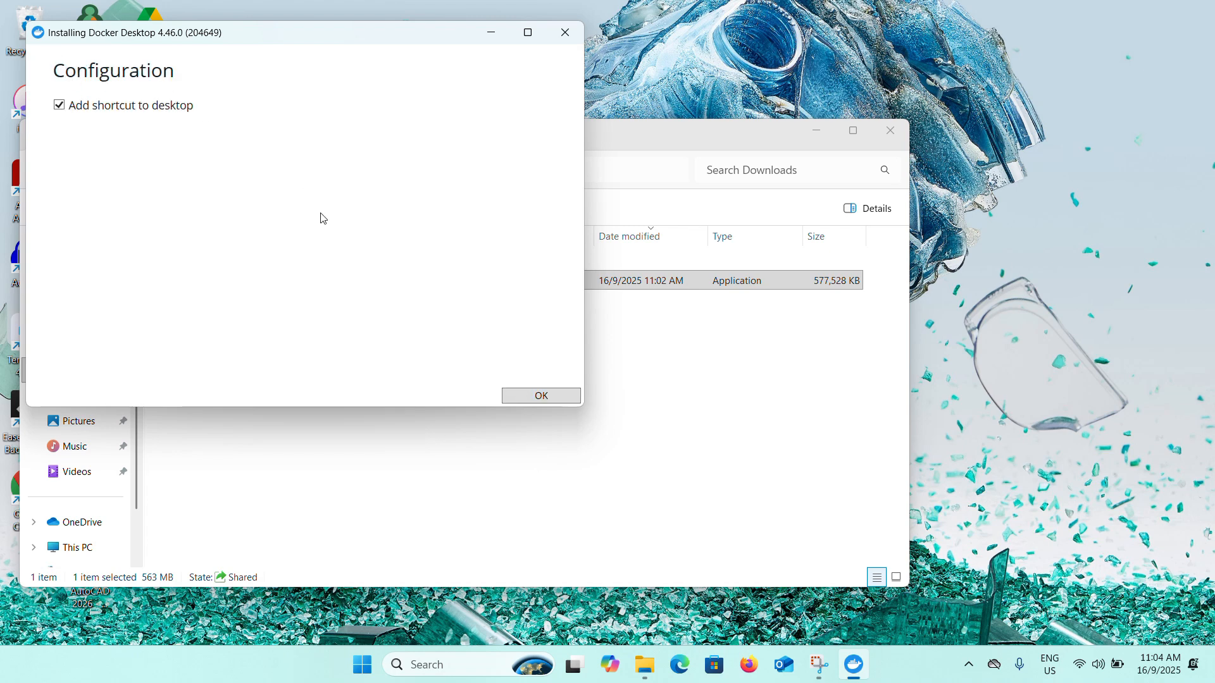
left_click(534, 397)
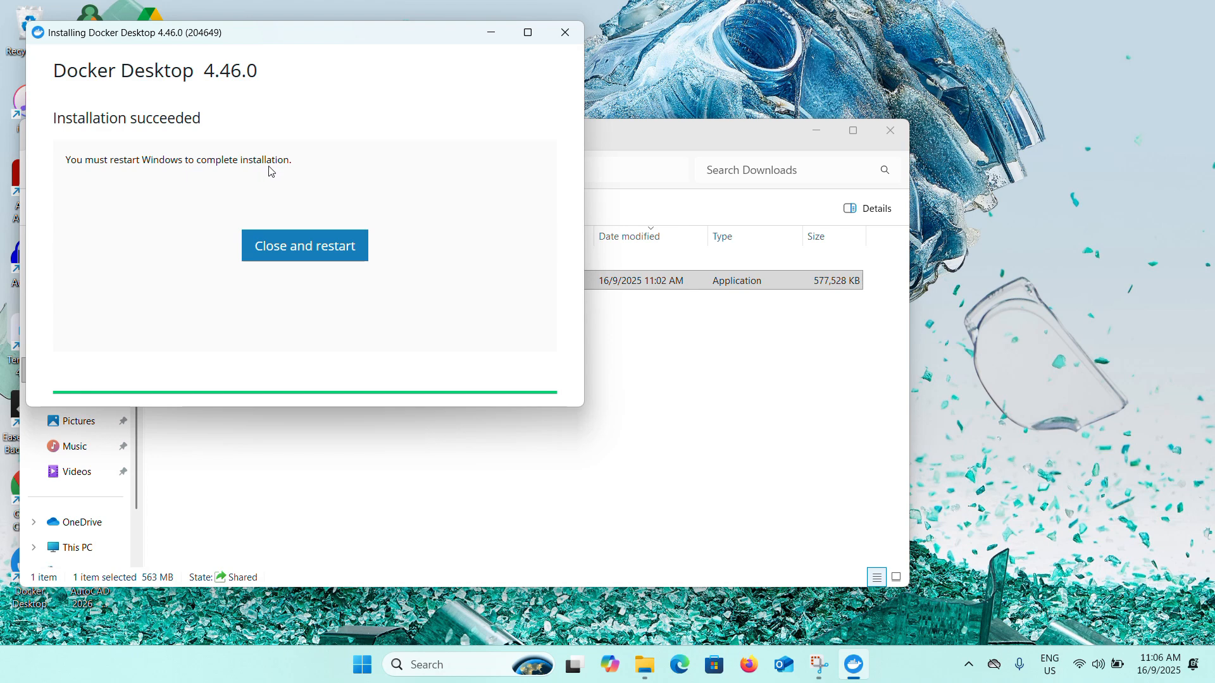
left_click(291, 247)
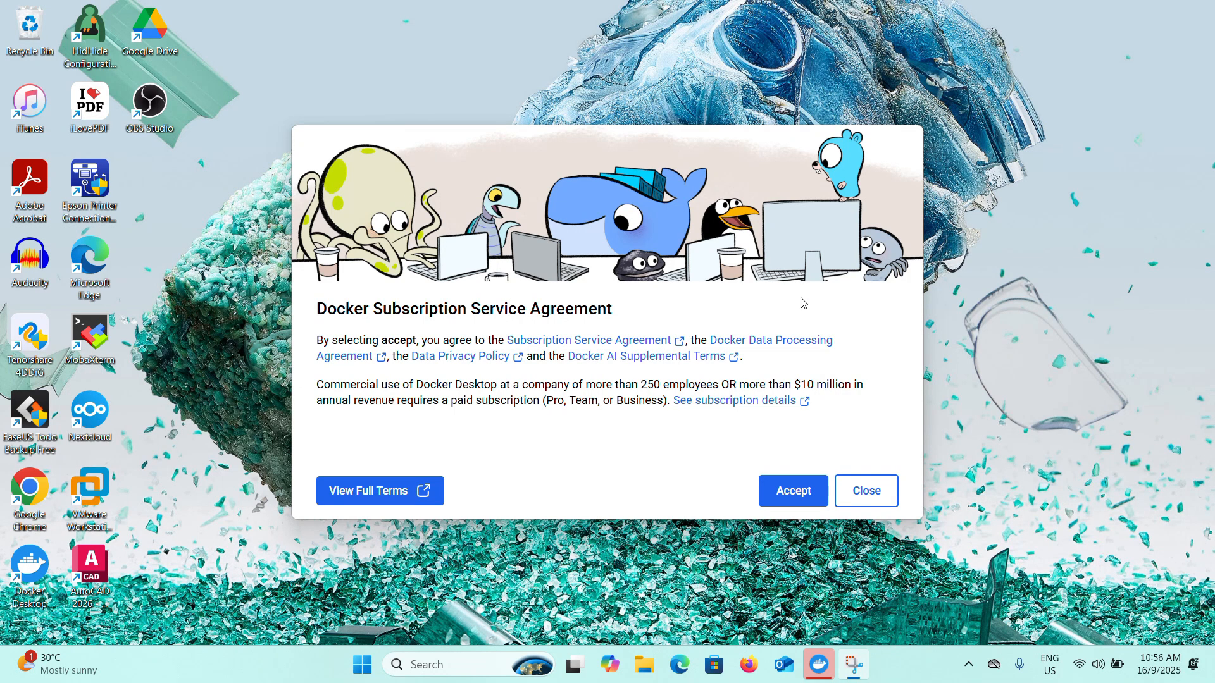
Accept the Docker Subscription Service Agreement and skip signing in, dismissing the WSL welcome window.
left_click_drag(368, 309, 588, 310)
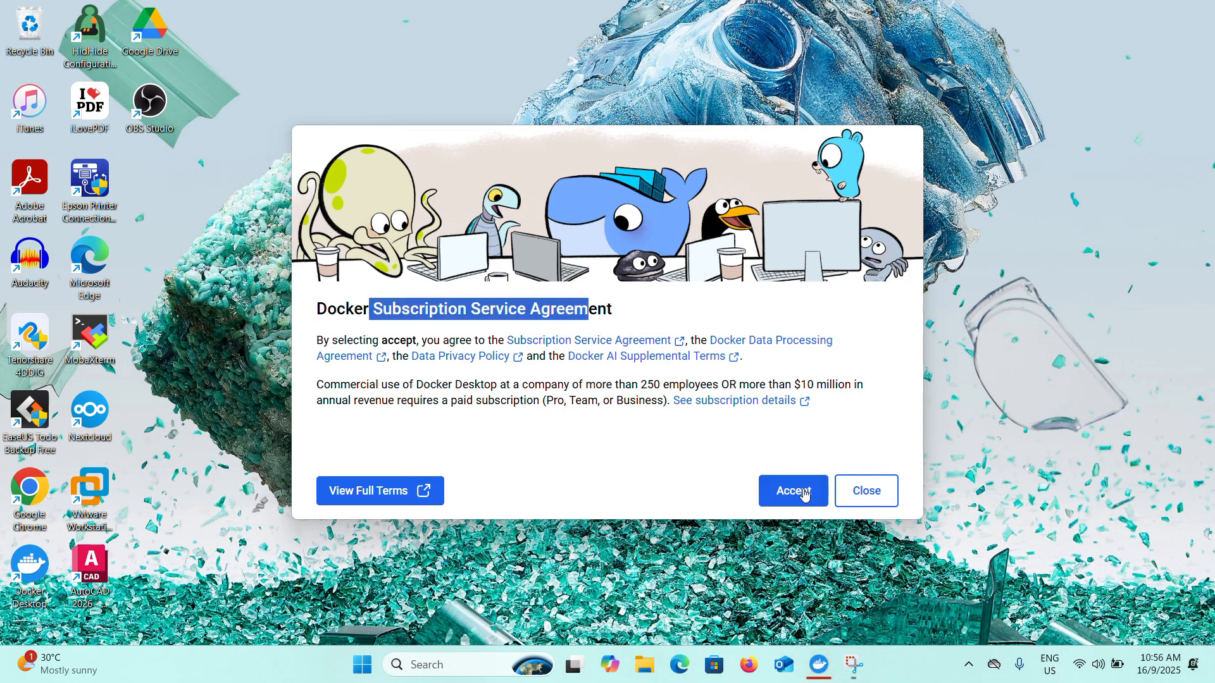
left_click(827, 434)
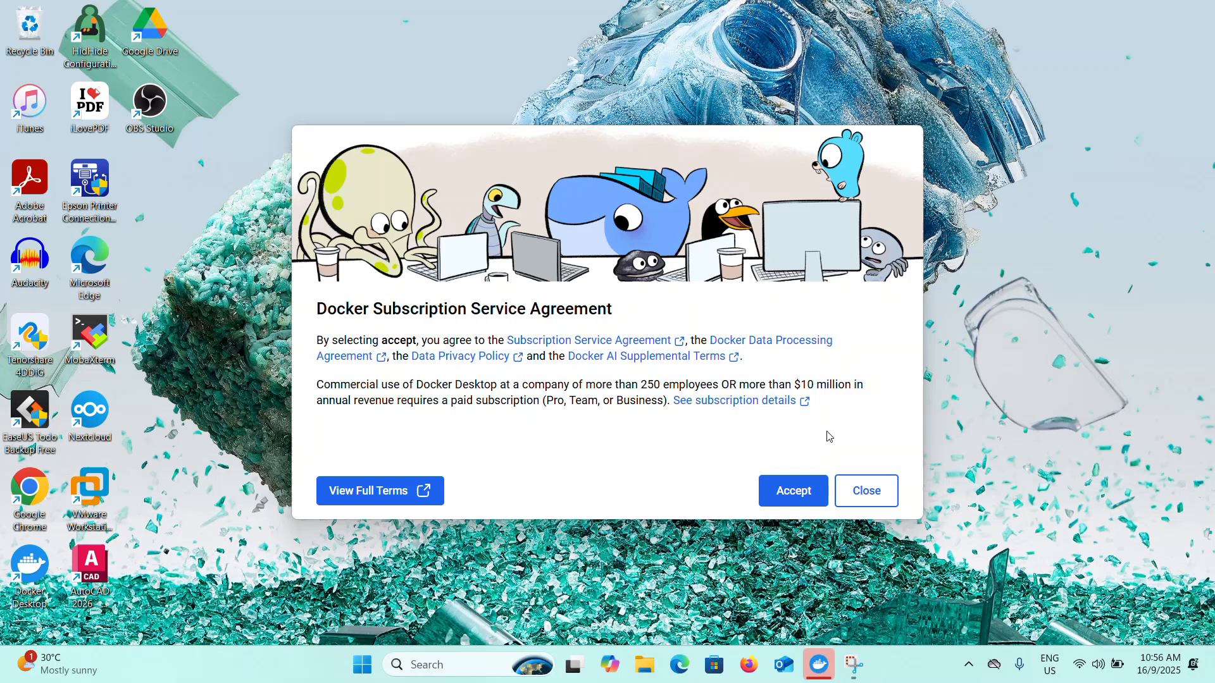
left_click(795, 491)
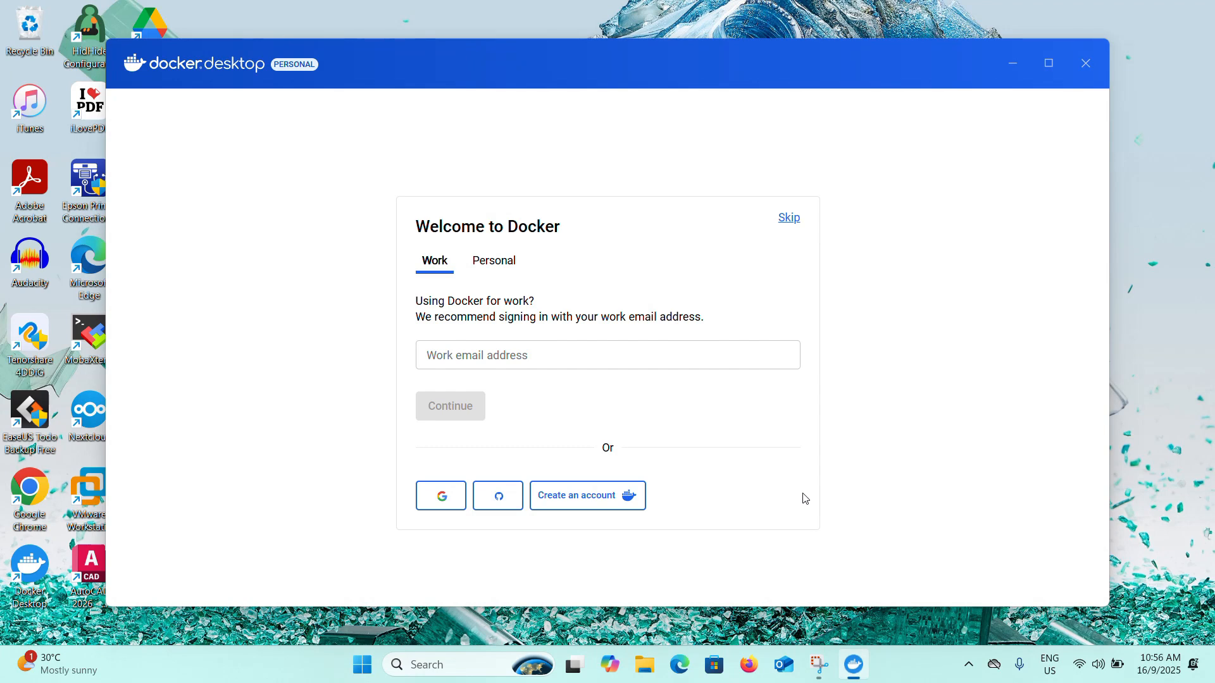
left_click(790, 218)
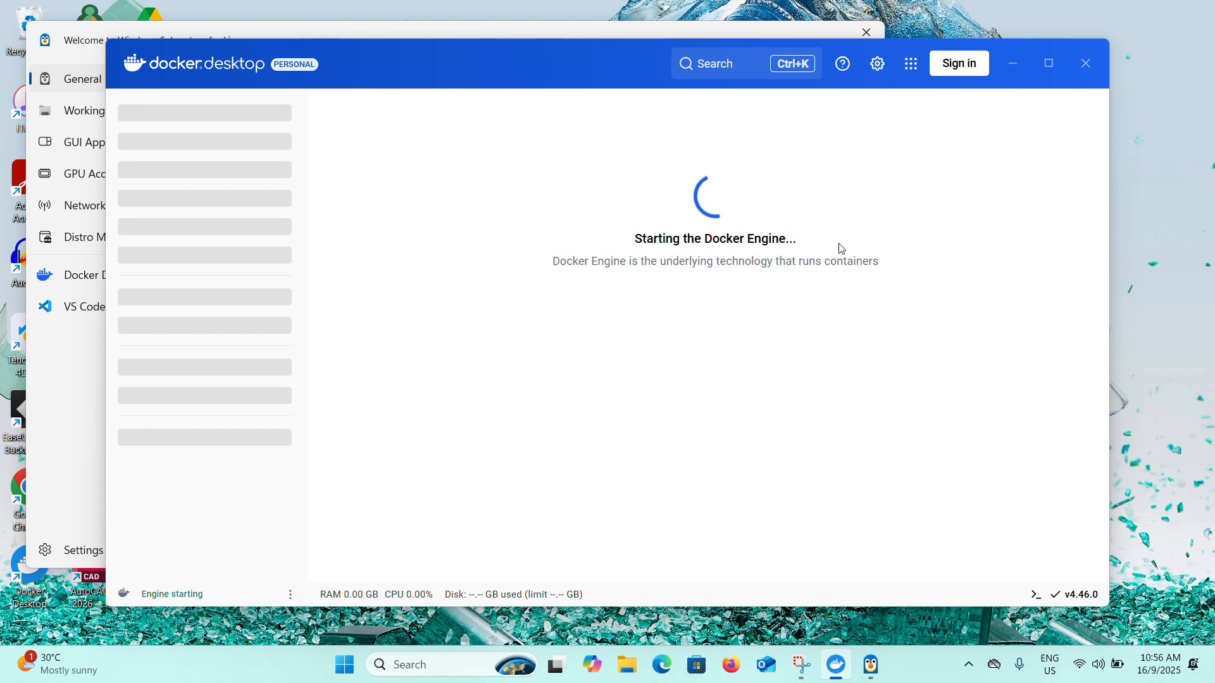
left_click(73, 427)
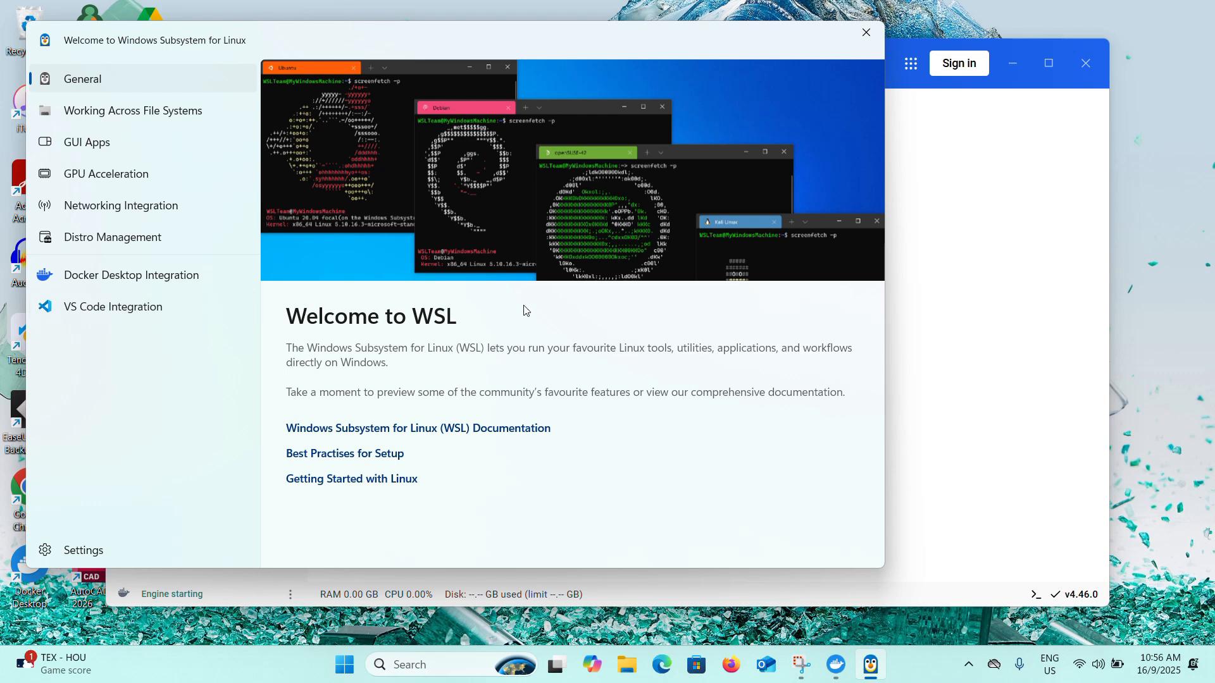
left_click(866, 33)
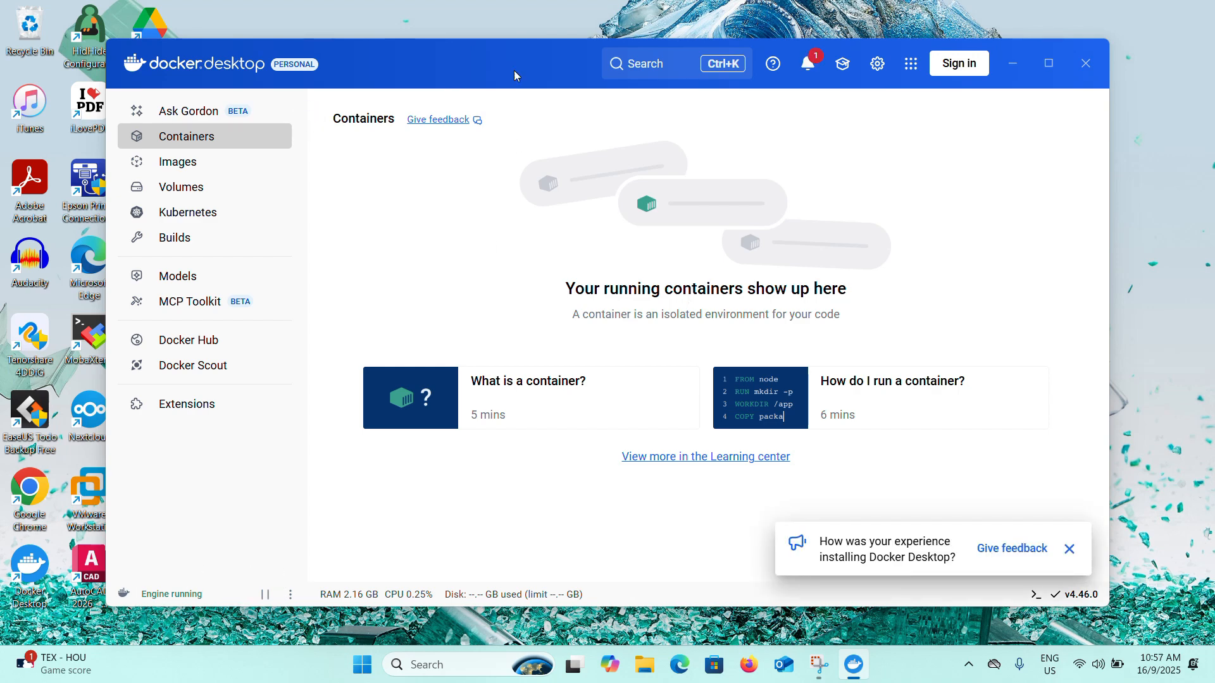
Look through the Containers, Images and Volumes views of Docker Desktop.
left_click(203, 169)
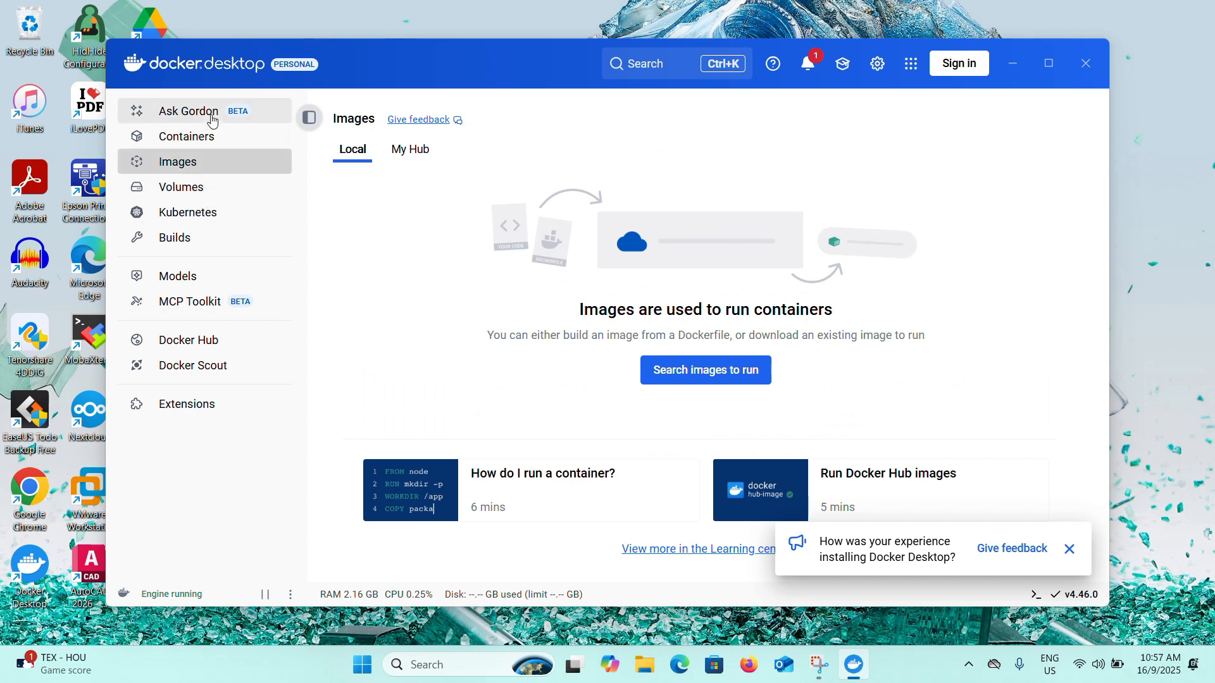
left_click(215, 139)
left_click(217, 167)
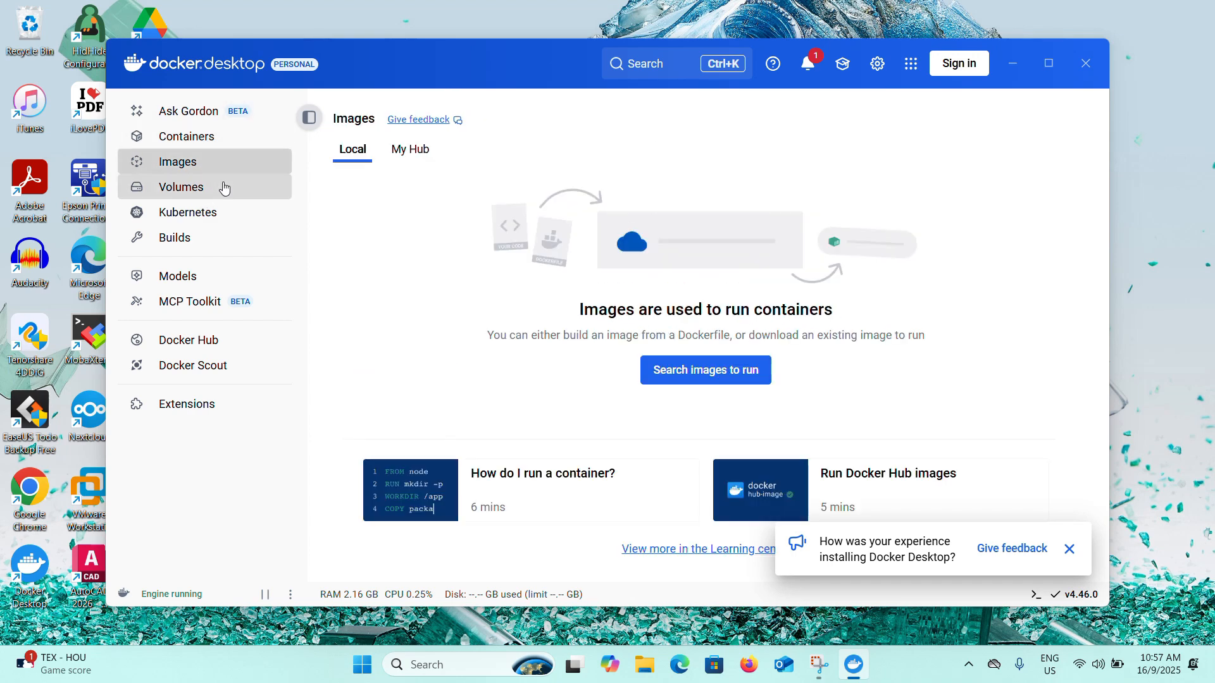
left_click(225, 186)
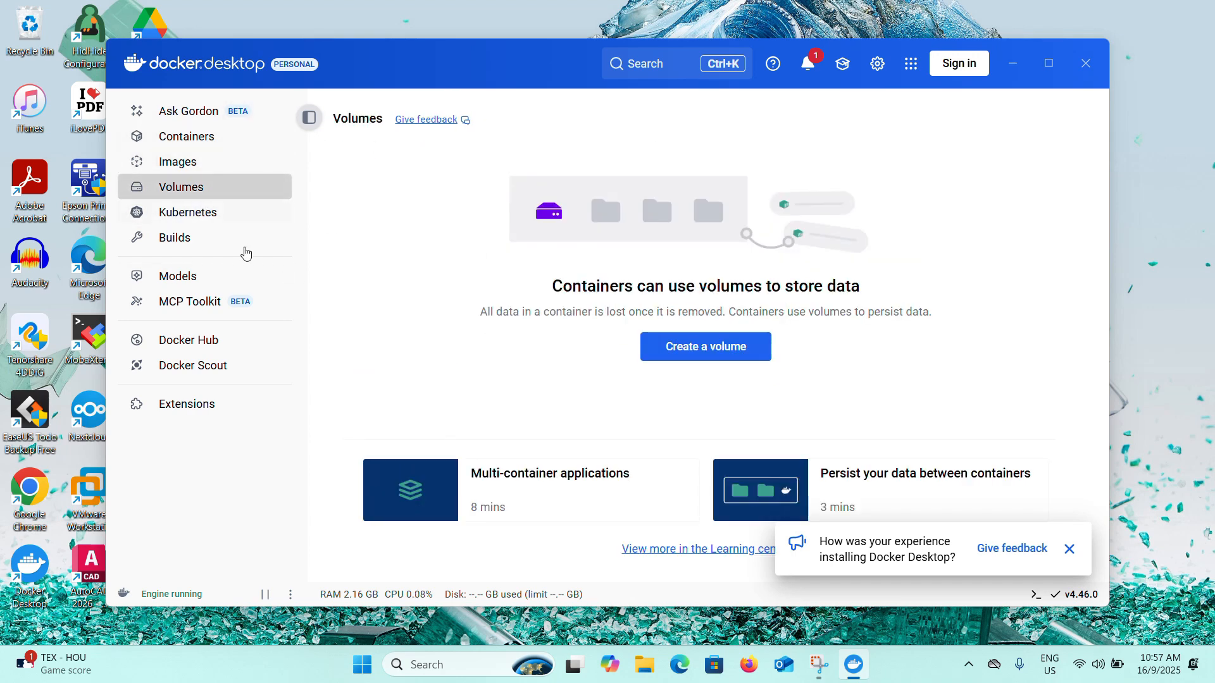